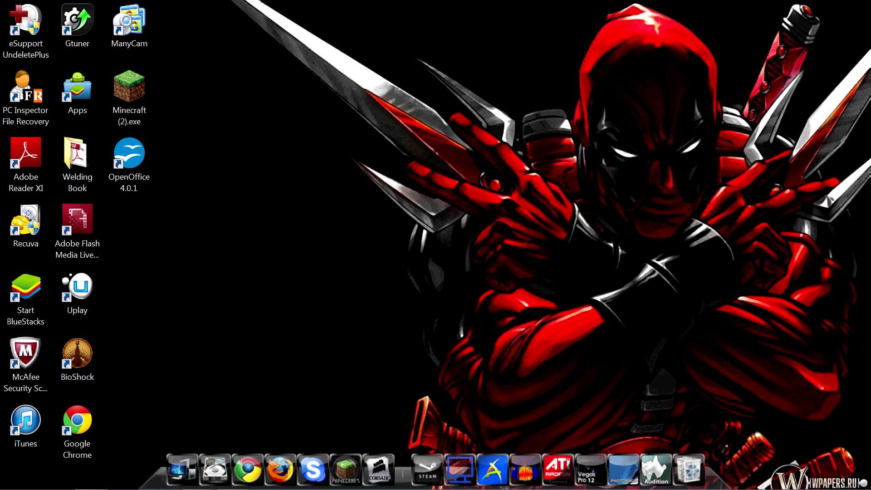
Launch Google Chrome from the taskbar icon.
{"action": "left_click", "coordinate": [247, 470]}
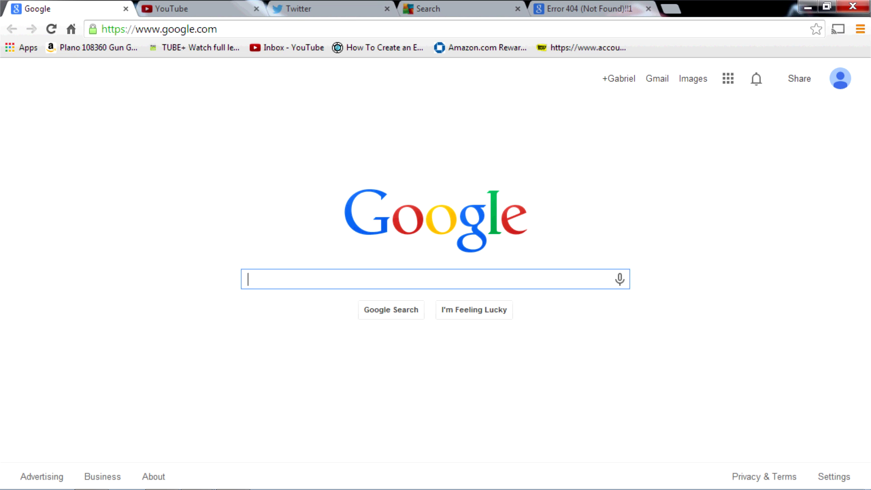
Search Google for 'chromecast extension' using the autocomplete suggestion.
{"action": "type", "text": "c"}
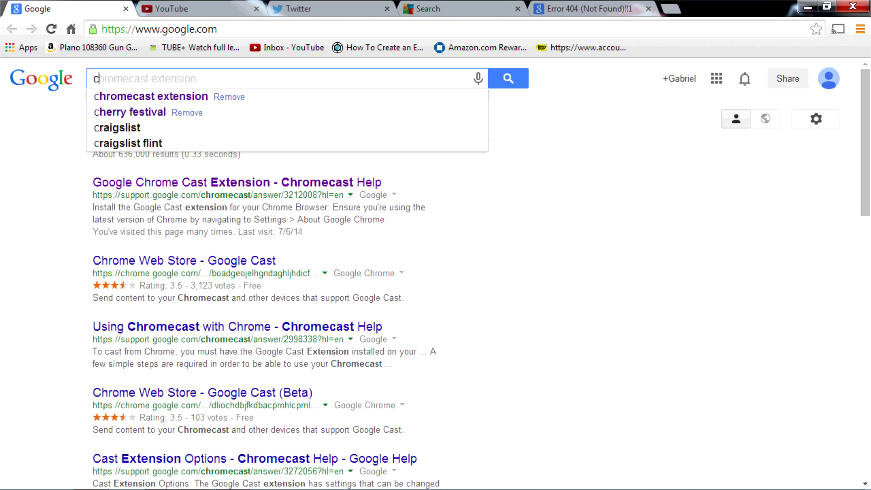
{"action": "type", "text": "h"}
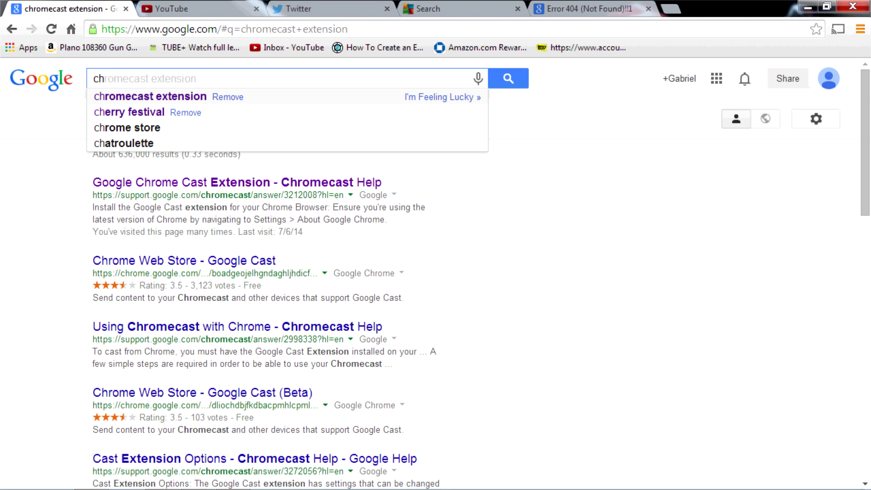
{"action": "key", "text": "Return"}
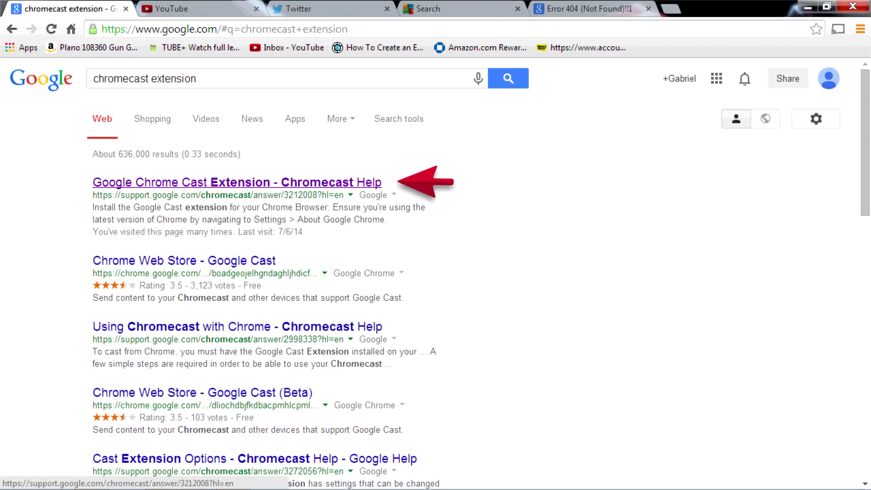
Follow the Chromecast Help article to the Google Cast extension and confirm it is already installed.
{"action": "left_click", "coordinate": [345, 182]}
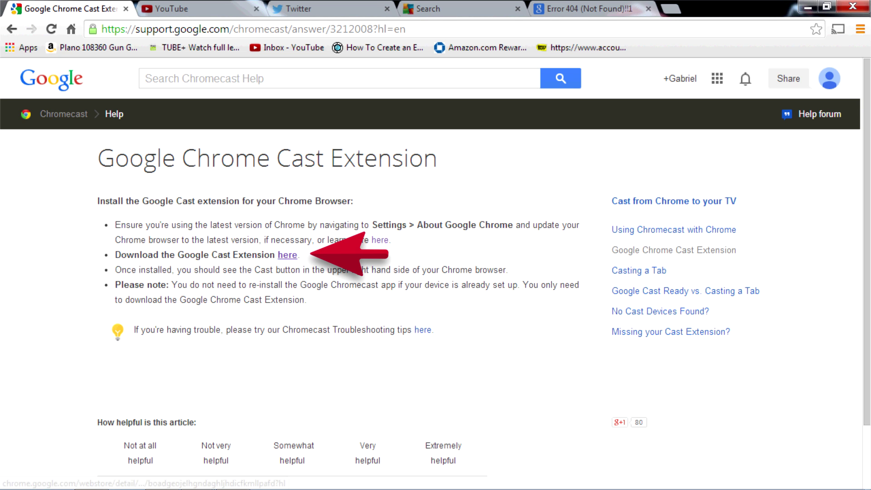
{"action": "left_click", "coordinate": [287, 255]}
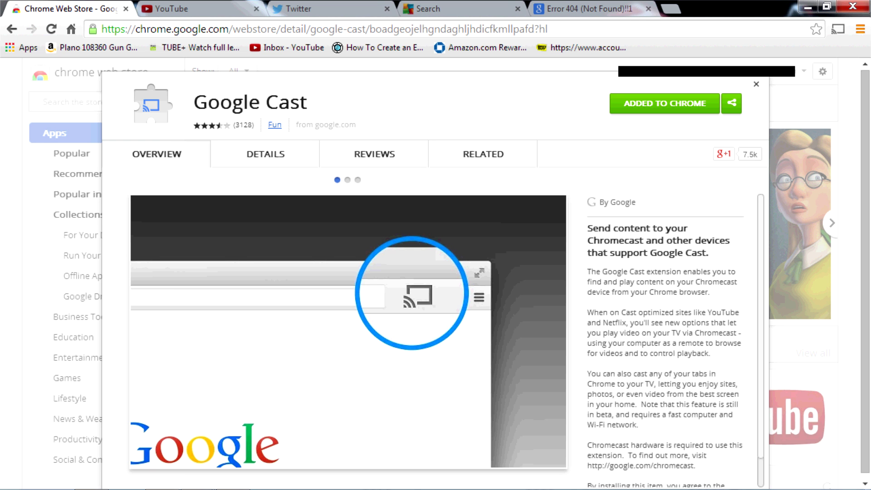
{"action": "left_click", "coordinate": [757, 84]}
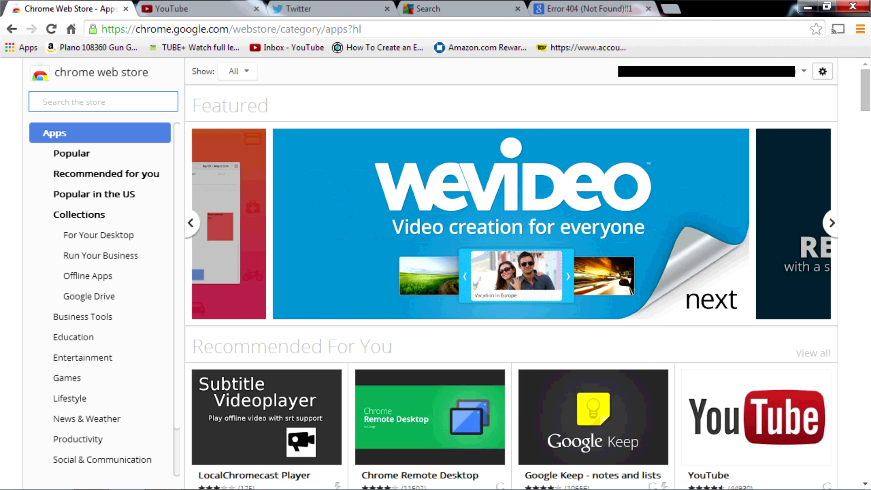
{"action": "left_click", "coordinate": [227, 29]}
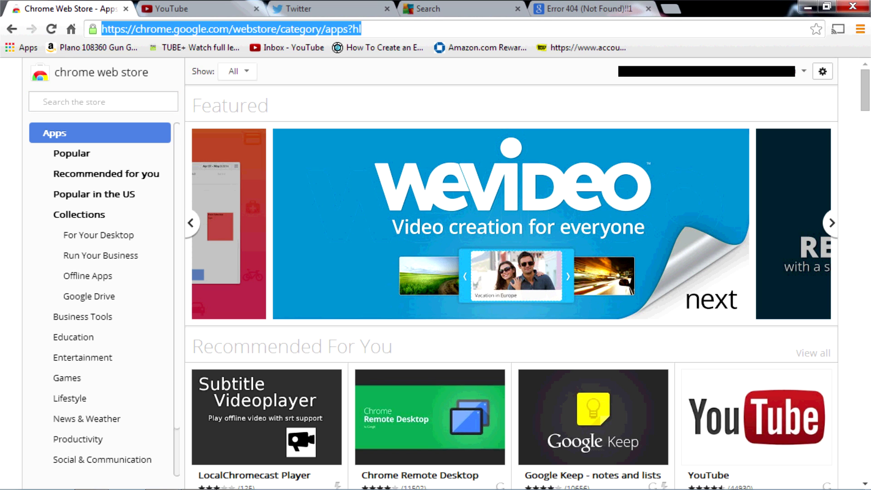
Search Google for 'adobe flash player' and open the Adobe Install Flash Player page.
{"action": "type", "text": "google.com"}
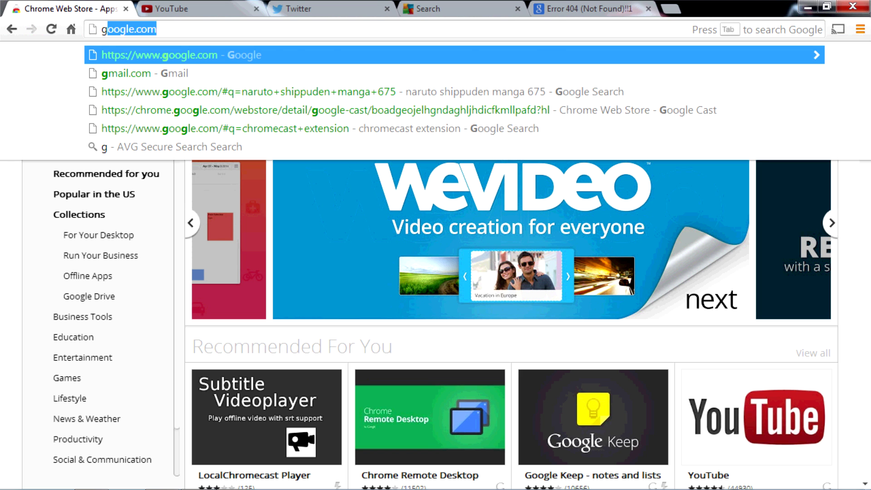
{"action": "key", "text": "Return"}
{"action": "type", "text": "a"}
{"action": "key", "text": "Down"}
{"action": "key", "text": "Down"}
{"action": "key", "text": "Return"}
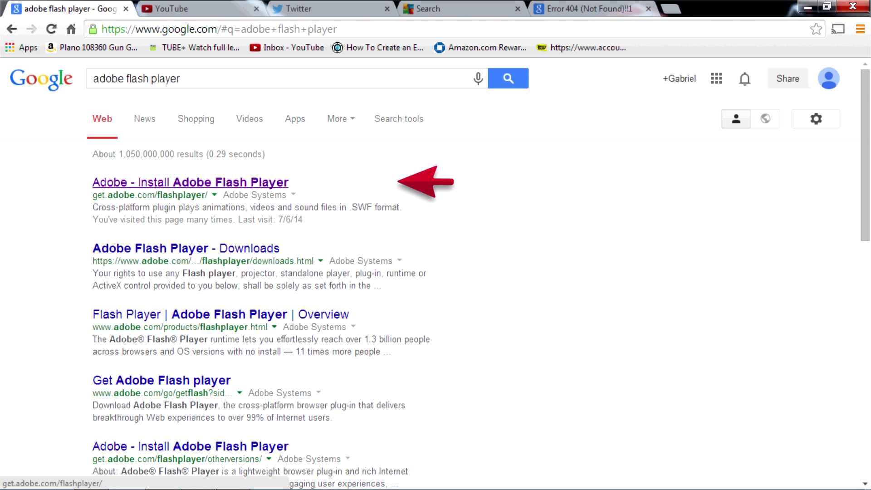
{"action": "left_click", "coordinate": [191, 182]}
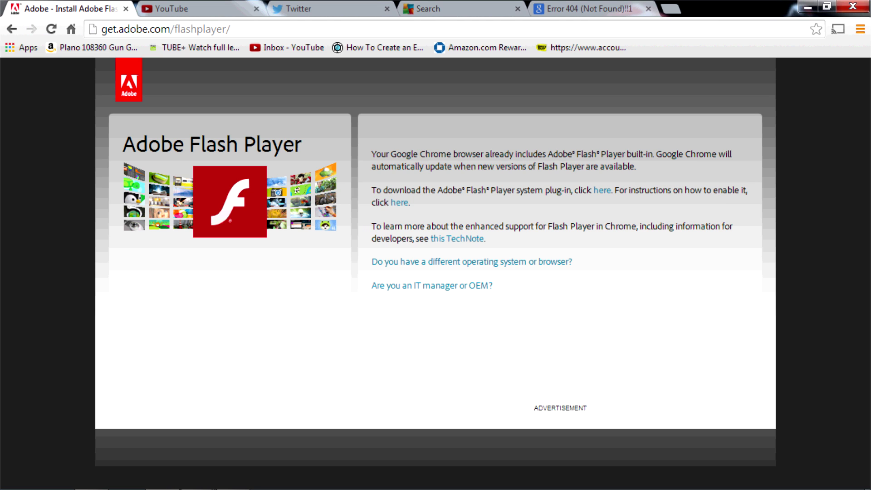
{"action": "left_click", "coordinate": [190, 28]}
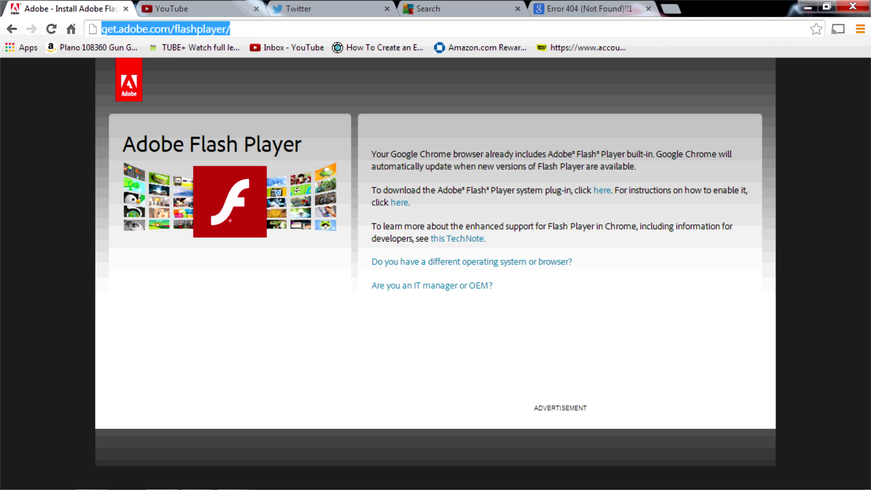
Open Control Panel's list of installed programs from the Start menu.
{"action": "left_click", "coordinate": [18, 477]}
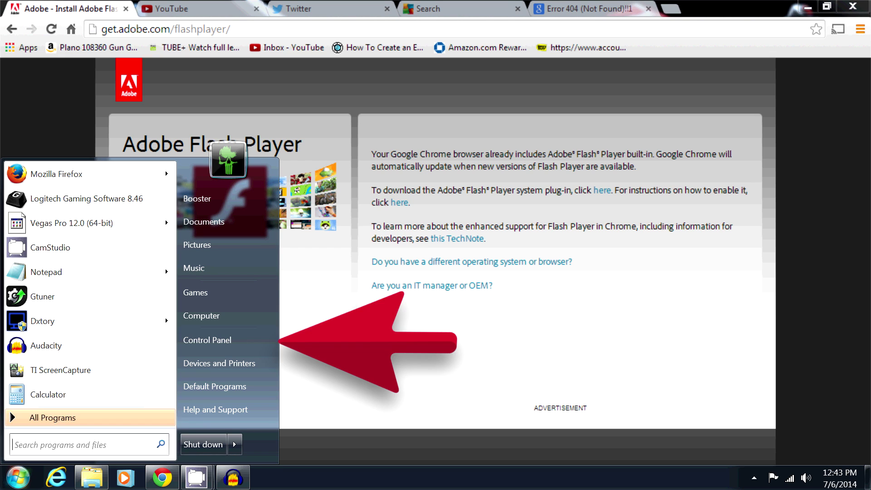
{"action": "left_click", "coordinate": [207, 340]}
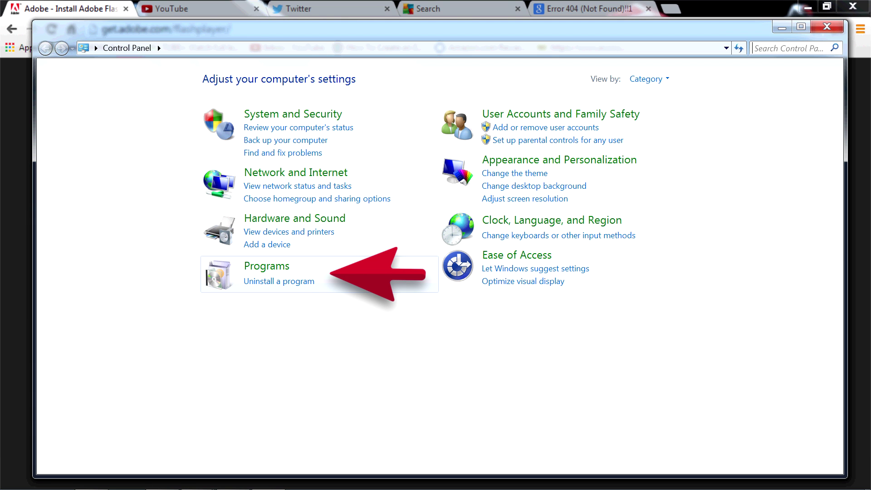
{"action": "left_click", "coordinate": [279, 282]}
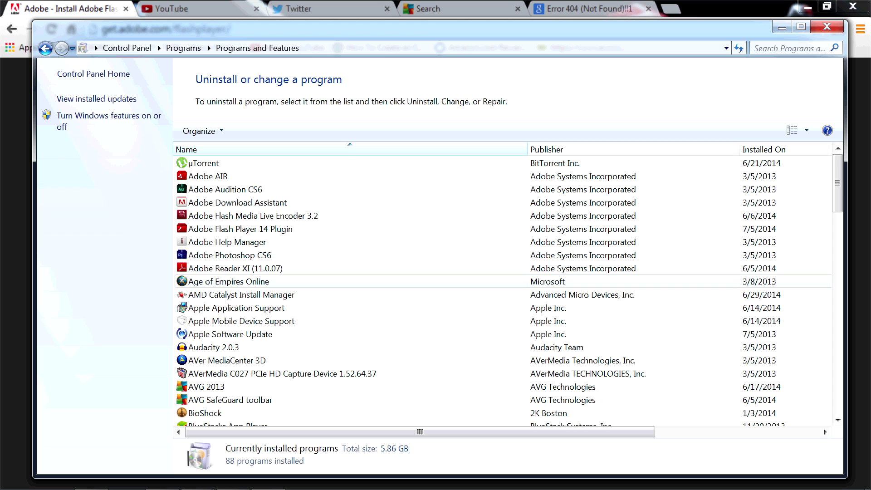
{"action": "scroll", "coordinate": [508, 290], "scroll_direction": "down", "scroll_amount": 7}
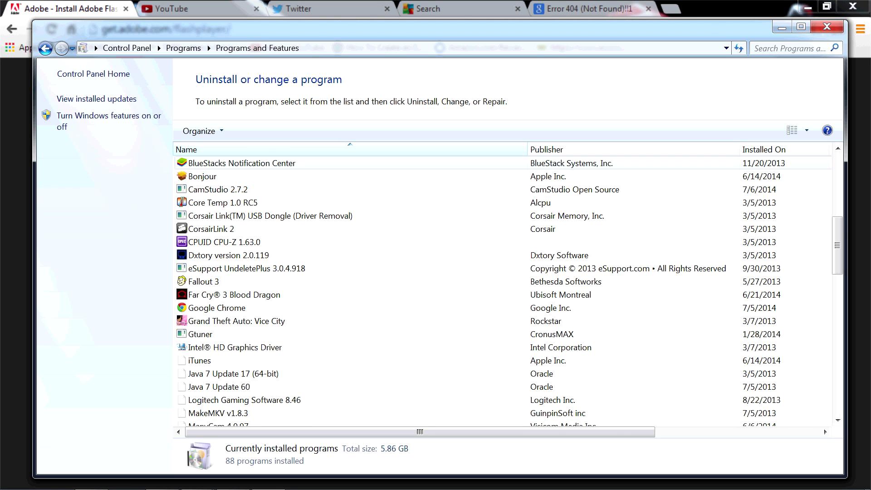
{"action": "scroll", "coordinate": [509, 294], "scroll_direction": "down", "scroll_amount": 4}
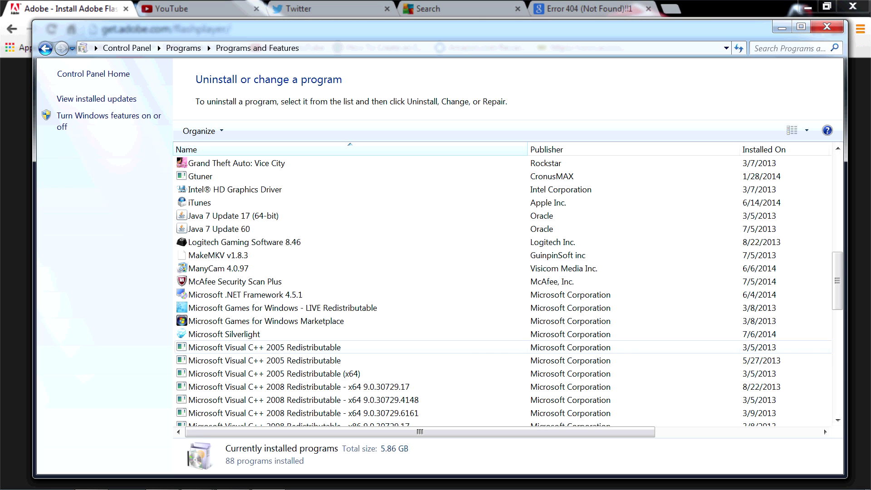
Uninstall Microsoft Silverlight, then close Programs and Features.
{"action": "left_click", "coordinate": [225, 334]}
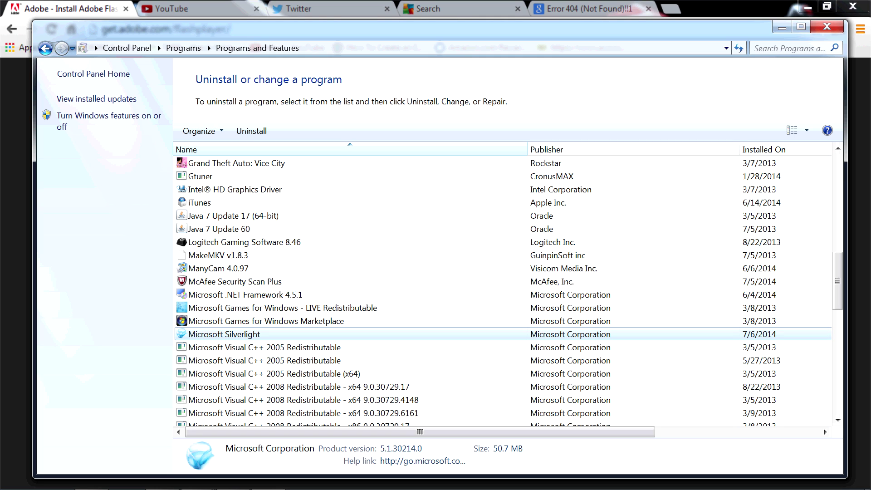
{"action": "left_click", "coordinate": [251, 131]}
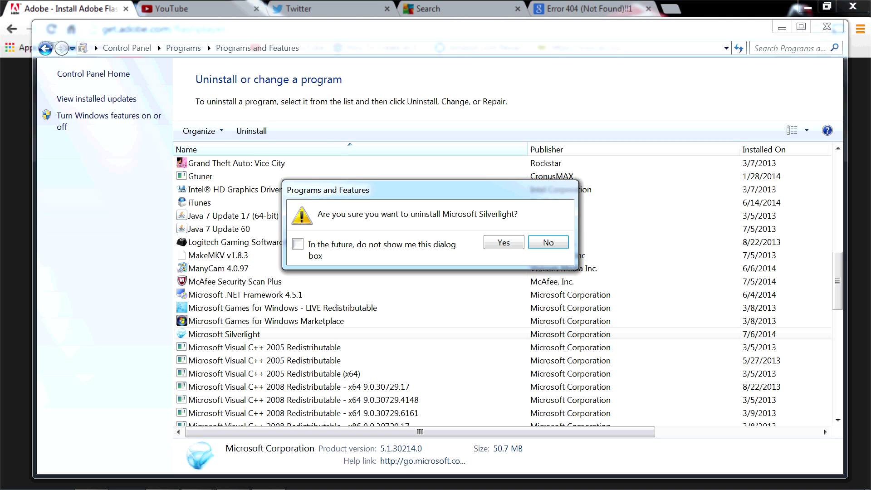
{"action": "left_click", "coordinate": [504, 242]}
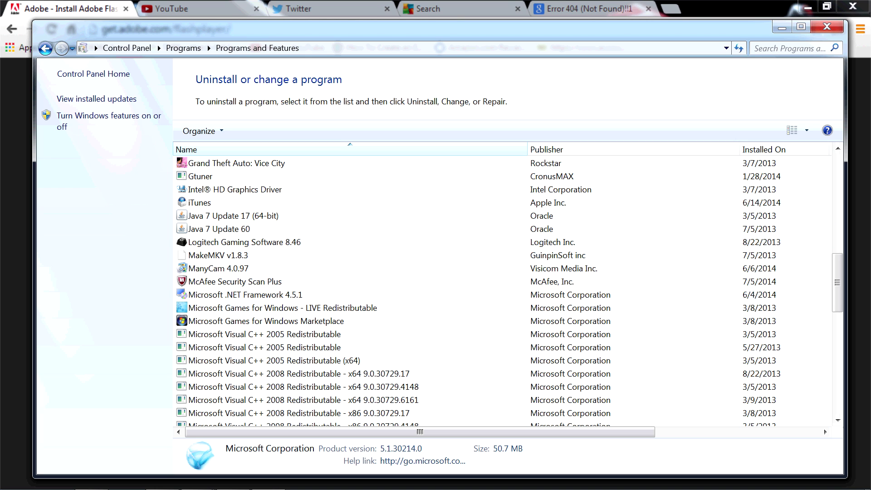
{"action": "left_click", "coordinate": [827, 27]}
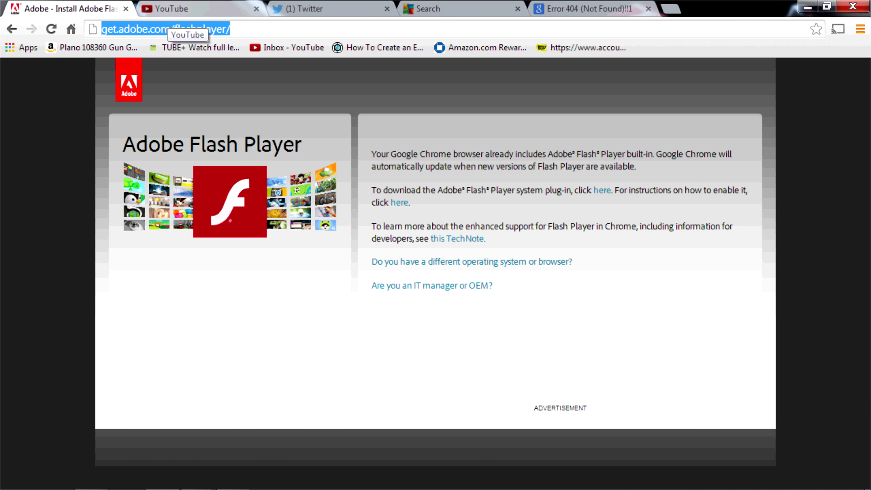
Go to amazon.com and open Prime Instant Video via Shop by Department.
{"action": "type", "text": "amazon.com"}
{"action": "key", "text": "Return"}
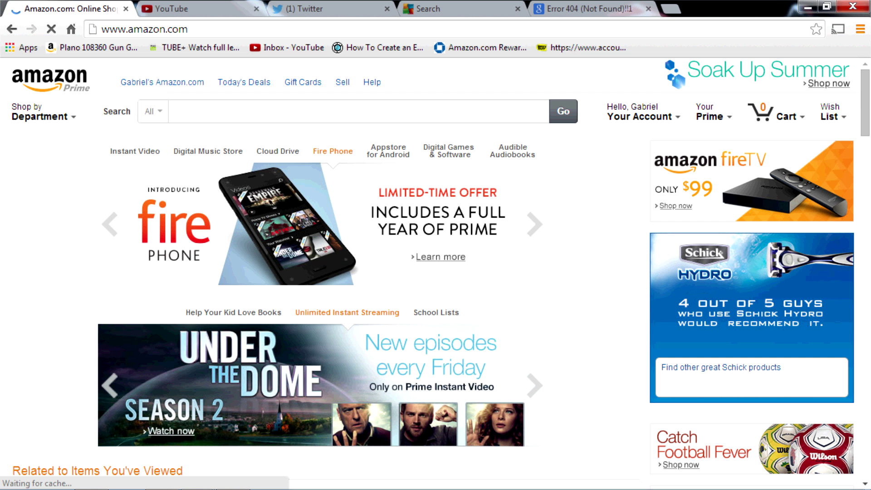
{"action": "mouse_move", "coordinate": [40, 114]}
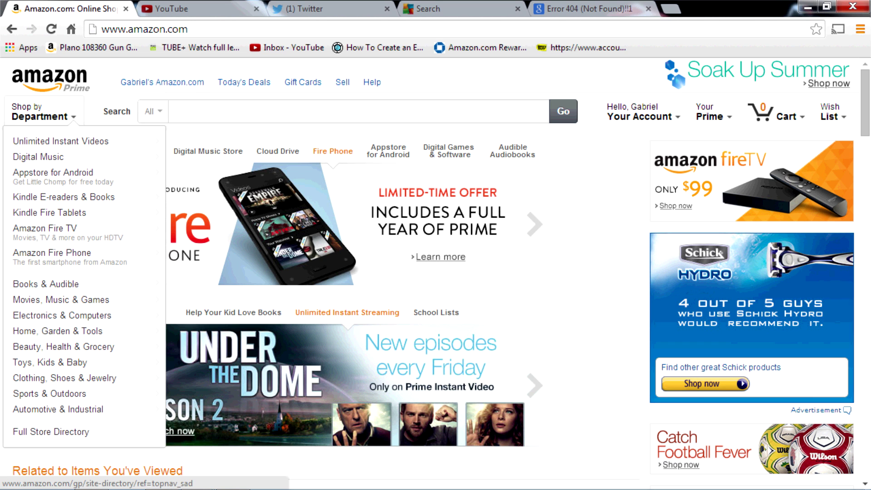
{"action": "mouse_move", "coordinate": [65, 141]}
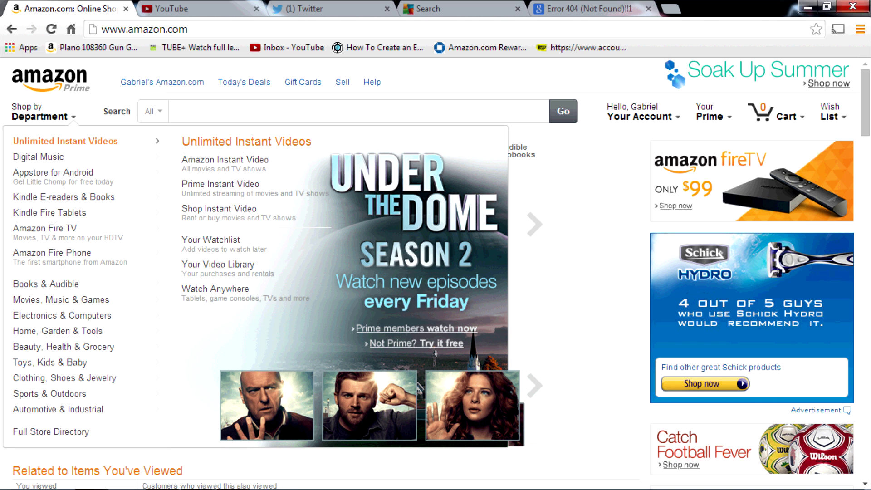
{"action": "left_click", "coordinate": [220, 184]}
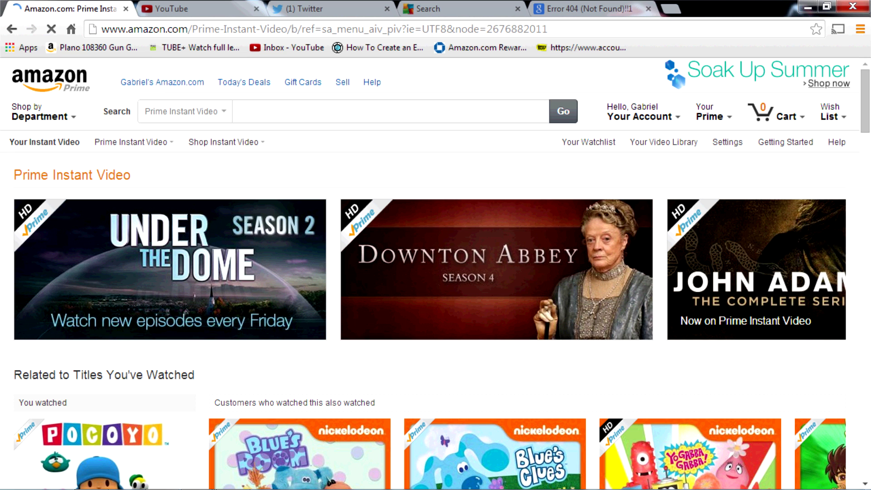
Open the Pocoyo show and start episode 11 with Watch Now.
{"action": "scroll", "coordinate": [435, 272], "scroll_direction": "down", "scroll_amount": 5}
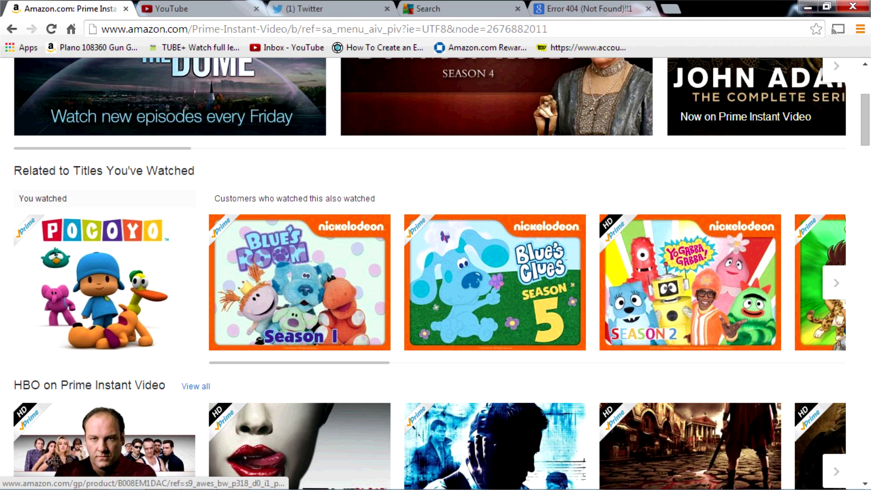
{"action": "left_click", "coordinate": [299, 281]}
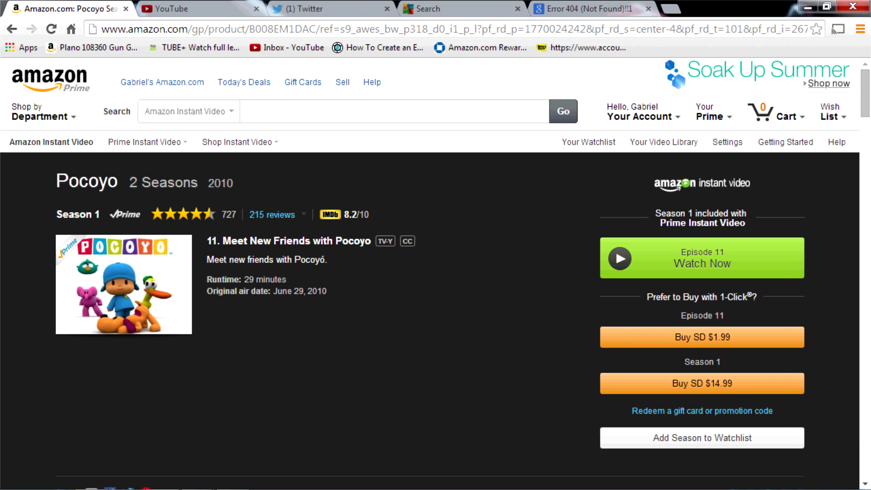
{"action": "left_click", "coordinate": [702, 258]}
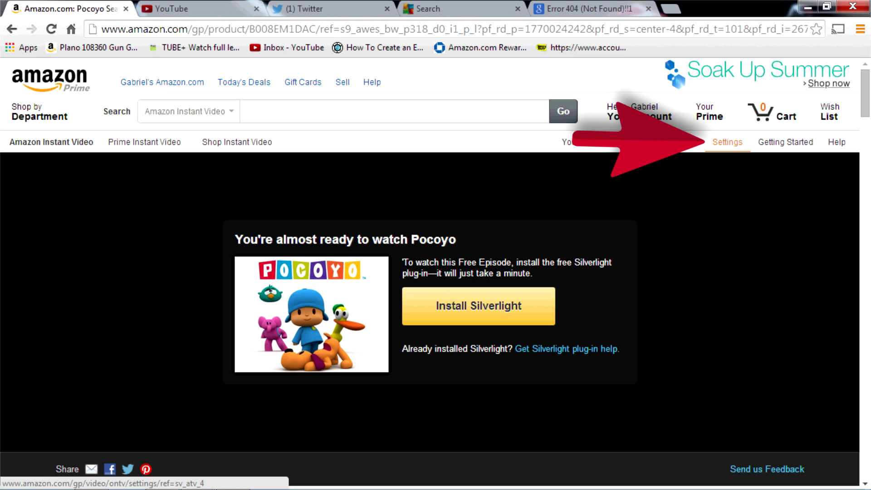
{"action": "left_click", "coordinate": [727, 142]}
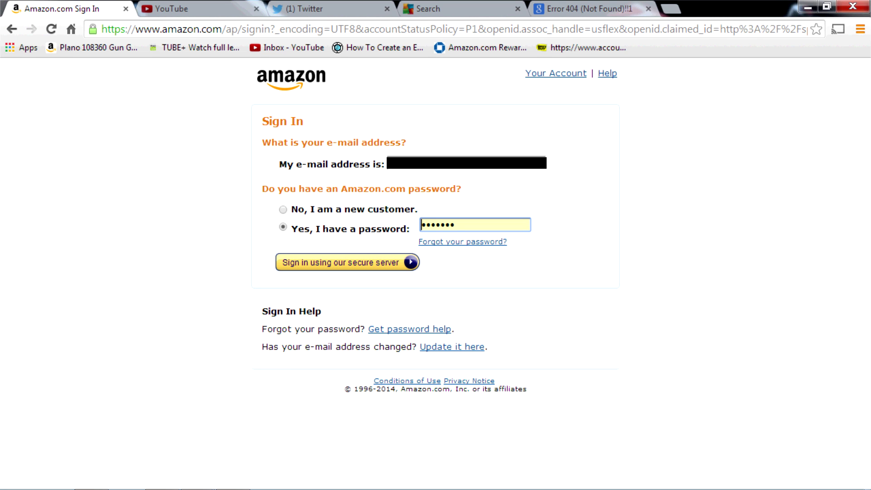
Sign in, choose Adobe Flash Player as the preferred web player, and go back to Pocoyo.
{"action": "left_click", "coordinate": [340, 263]}
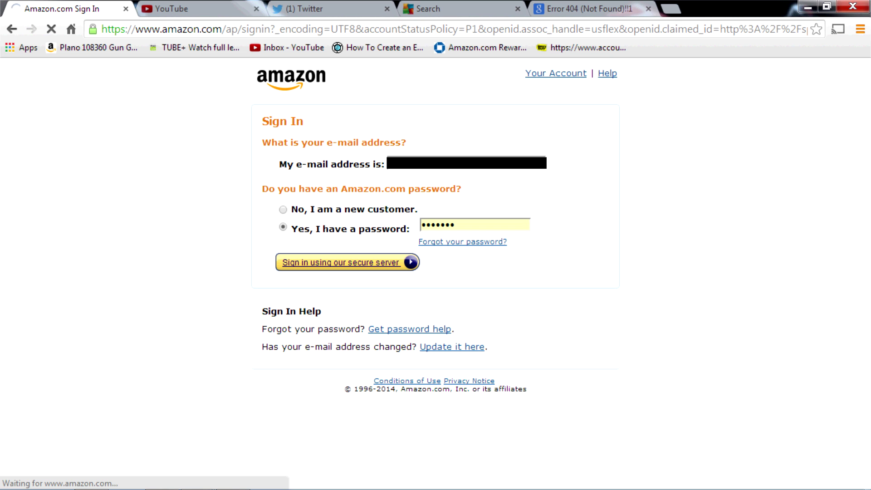
{"action": "scroll", "coordinate": [436, 273], "scroll_direction": "down", "scroll_amount": 7}
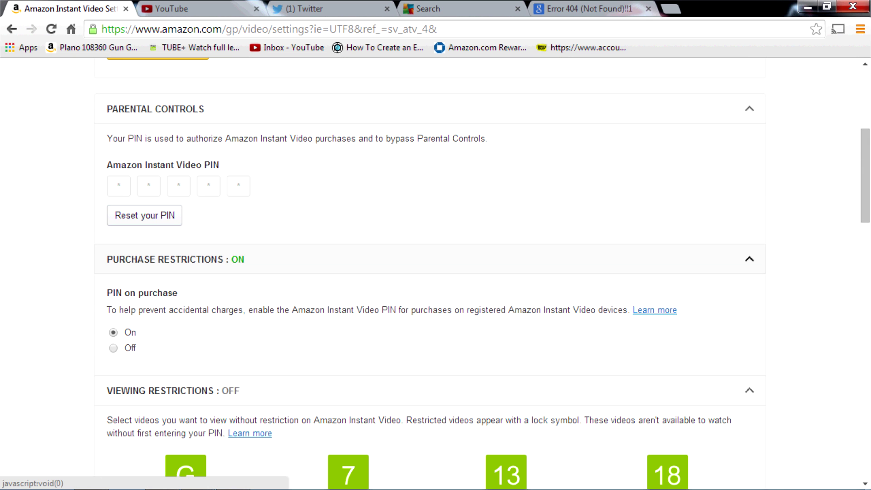
{"action": "scroll", "coordinate": [436, 273], "scroll_direction": "down", "scroll_amount": 12}
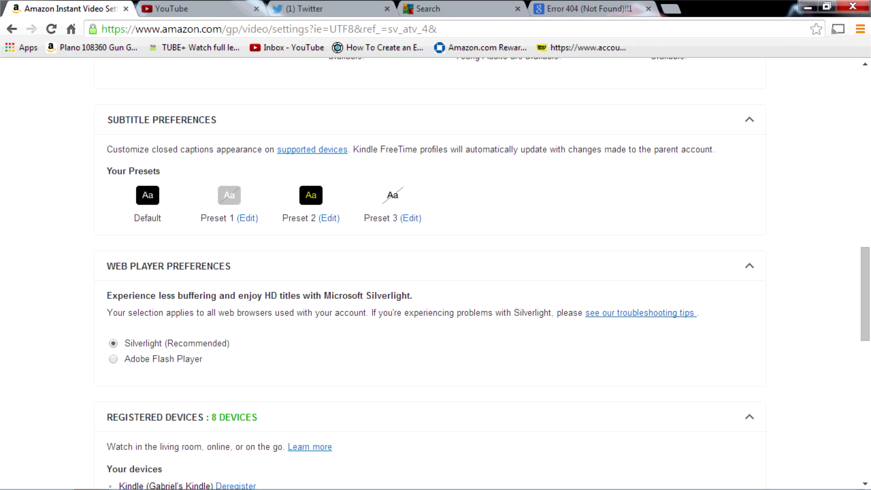
{"action": "left_click", "coordinate": [113, 359]}
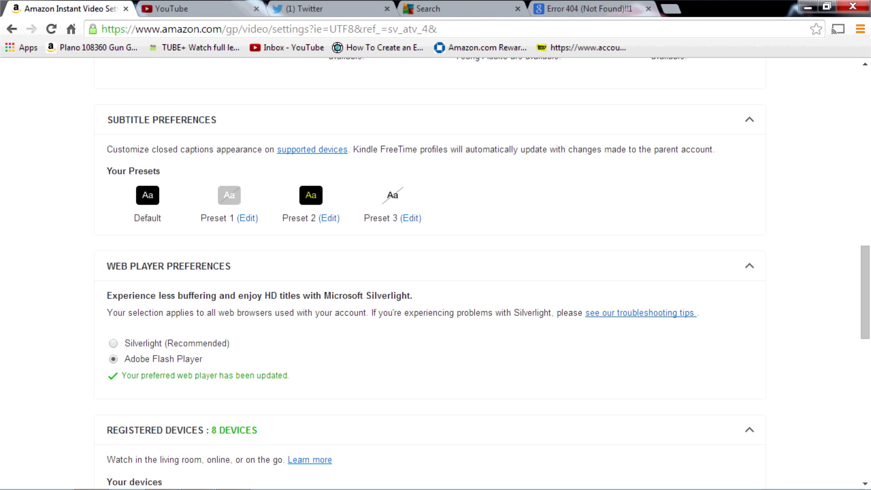
{"action": "left_click", "coordinate": [12, 29]}
{"action": "key", "text": "alt+Left"}
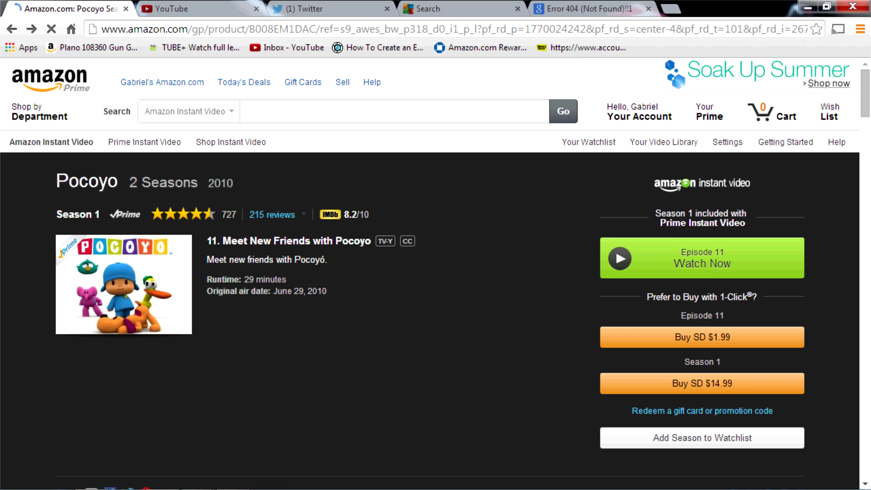
Start Pocoyo episode 11 with Watch Now and show Chrome's list of cast devices.
{"action": "left_click", "coordinate": [702, 258]}
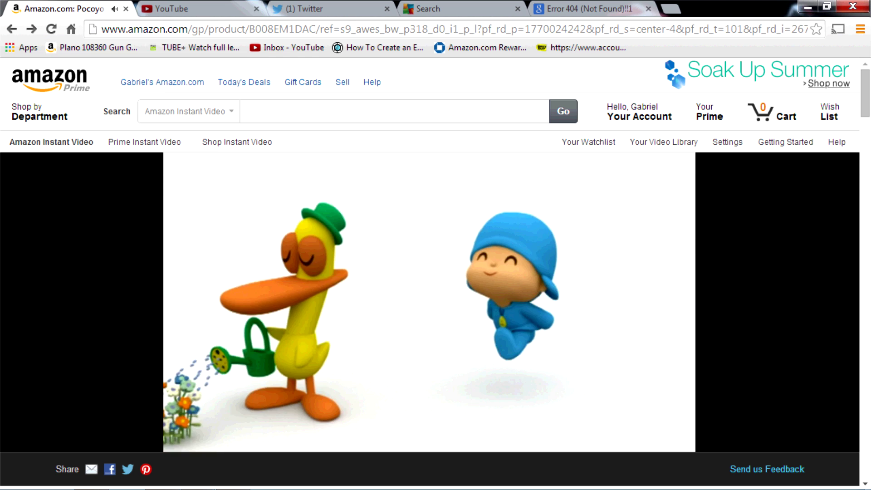
{"action": "left_click", "coordinate": [838, 29]}
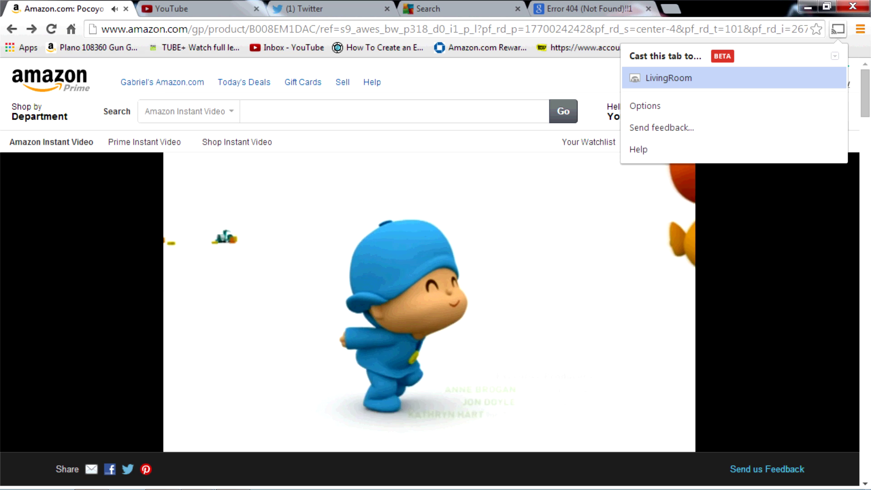
Cast the tab to LivingRoom and switch the Pocoyo video to full screen.
{"action": "left_click", "coordinate": [668, 78]}
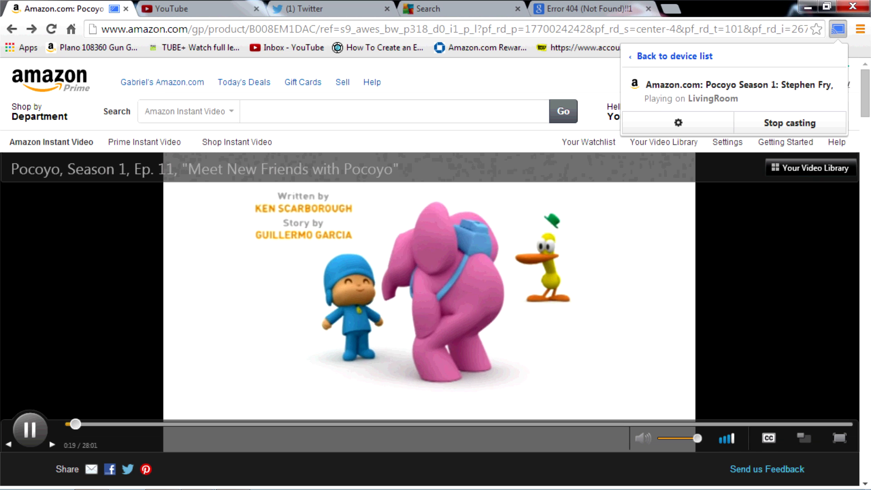
{"action": "left_click", "coordinate": [839, 438]}
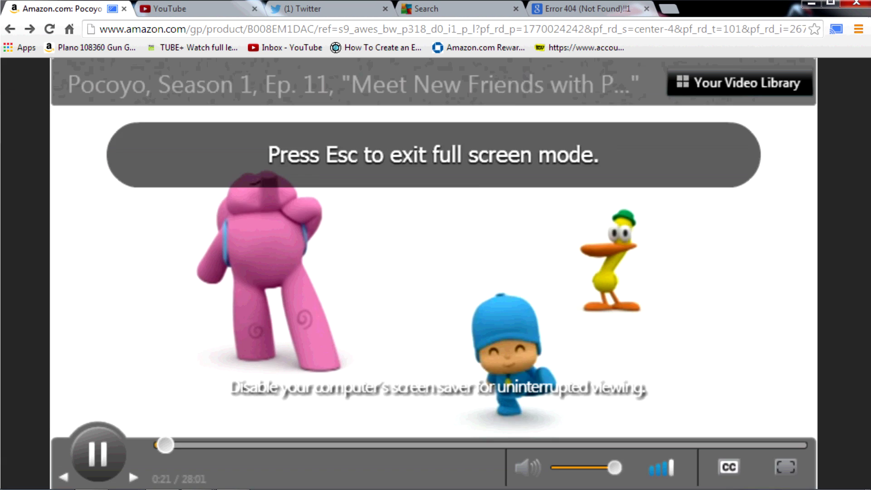